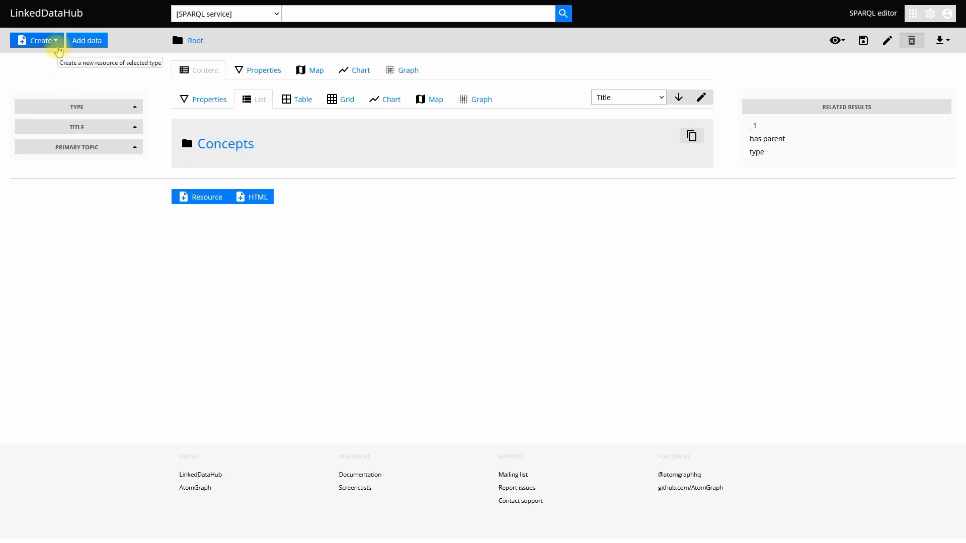
# - Start creating a new Service resource from the list of available resource types
pyautogui.click(59, 50)
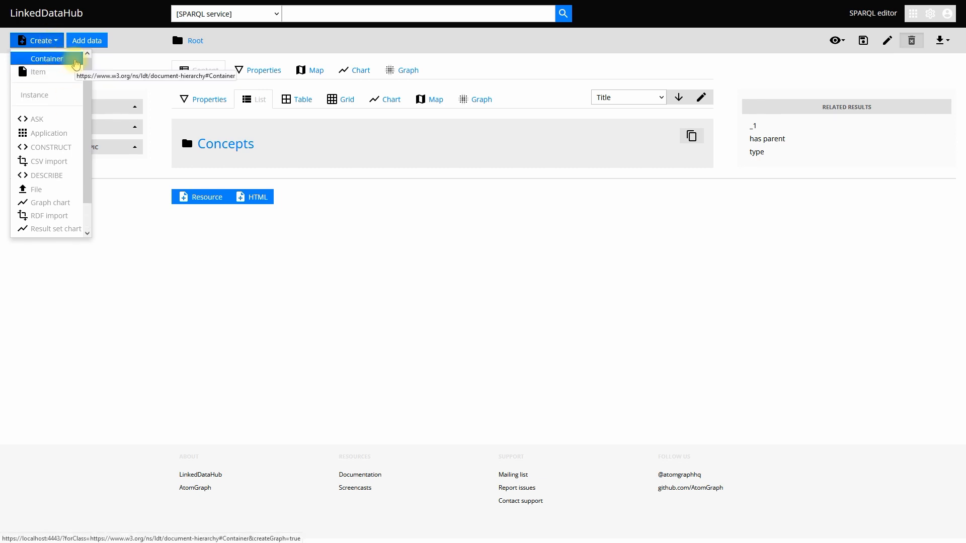
pyautogui.scroll(-1, 64, 172)
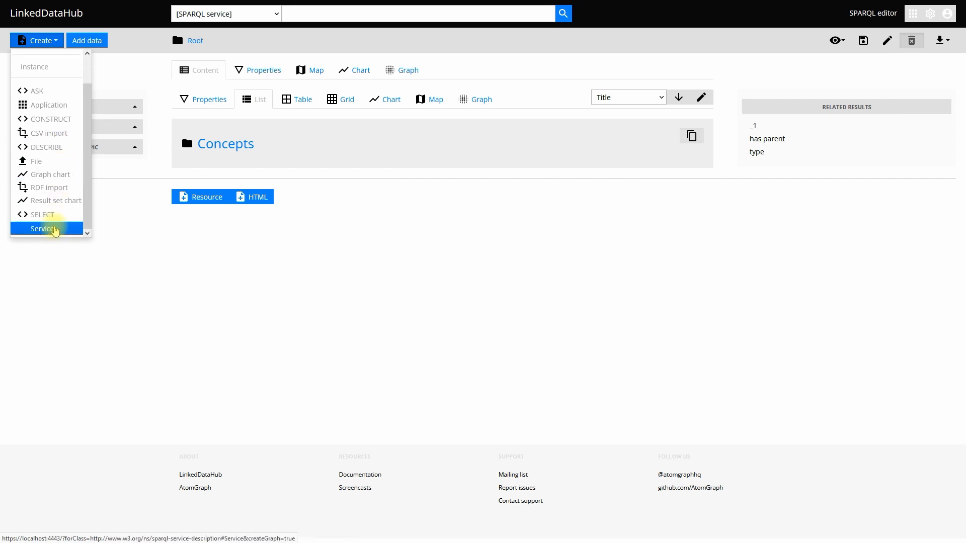
pyautogui.scroll(1, 57, 151)
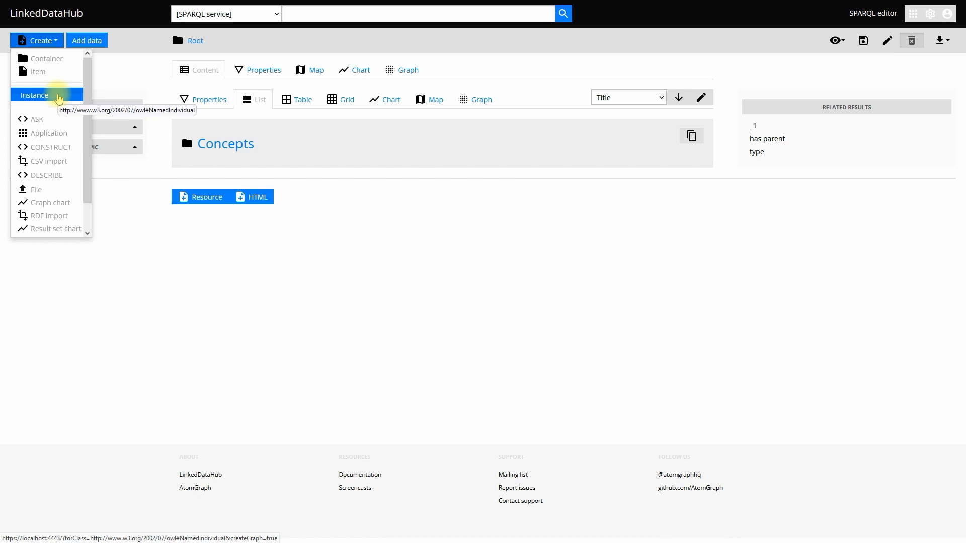
pyautogui.scroll(-2, 60, 97)
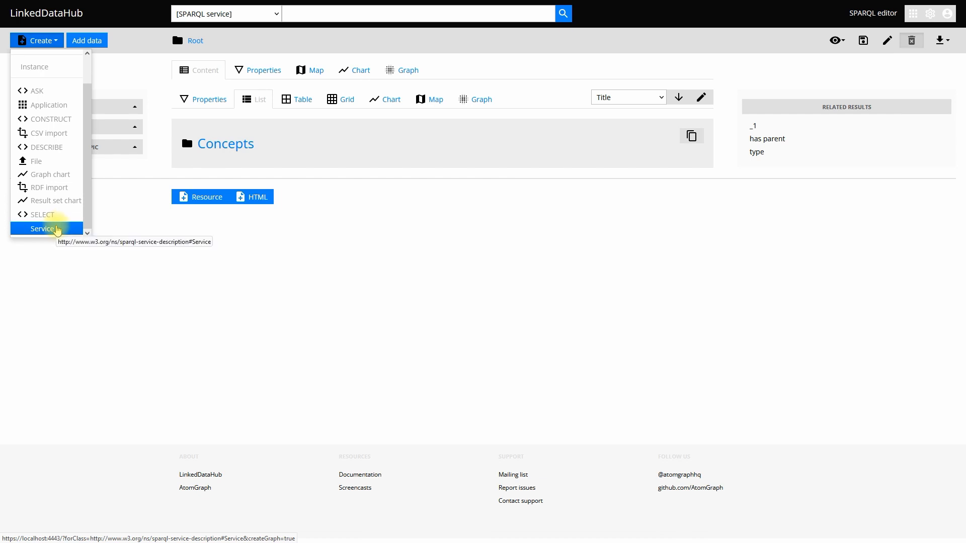
pyautogui.click(56, 230)
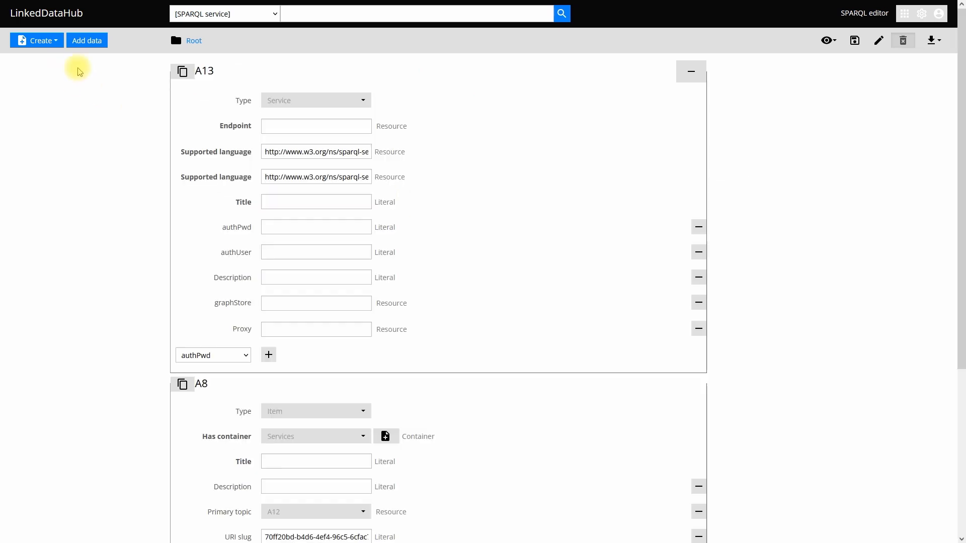
pyautogui.click(56, 42)
pyautogui.scroll(-2, 59, 151)
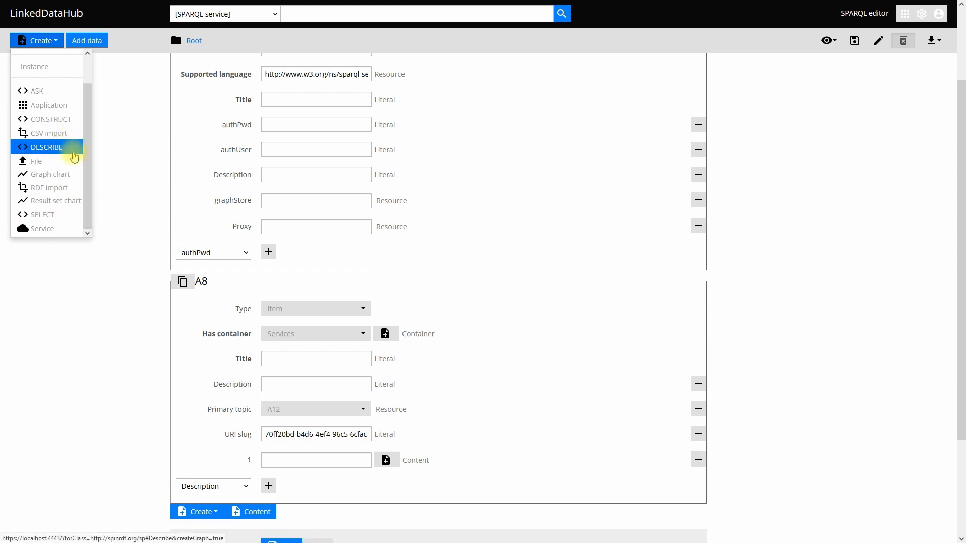
pyautogui.click(107, 162)
pyautogui.scroll(2, 457, 168)
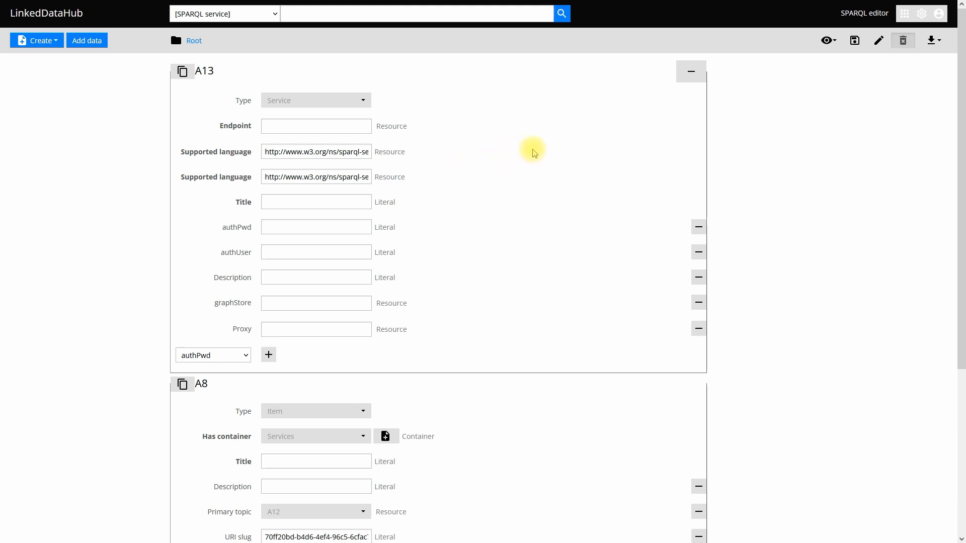
# - Examine the fields of the new service form and its accompanying item form
pyautogui.scroll(-4, 535, 152)
pyautogui.scroll(3, 534, 153)
pyautogui.scroll(1, 535, 152)
pyautogui.scroll(-3, 556, 105)
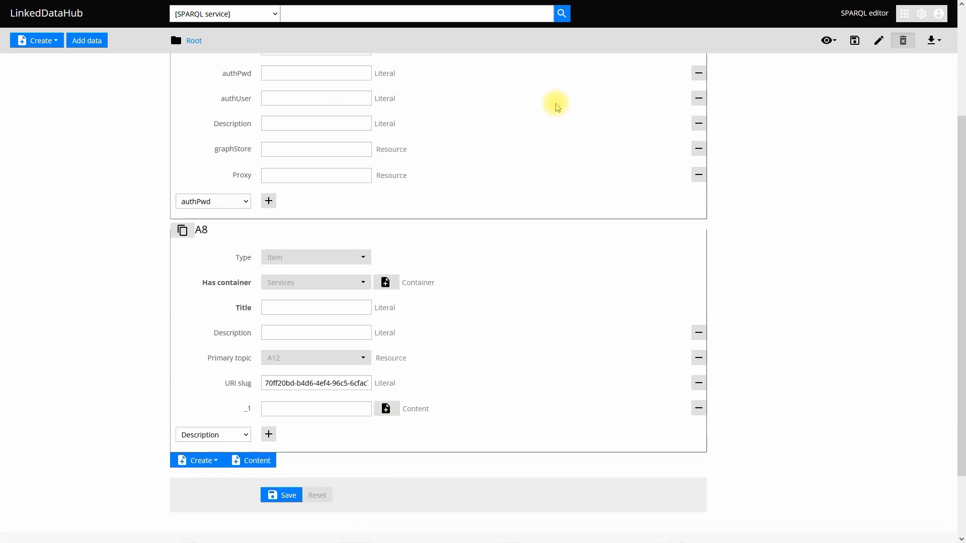
pyautogui.scroll(2, 548, 102)
pyautogui.scroll(1, 546, 102)
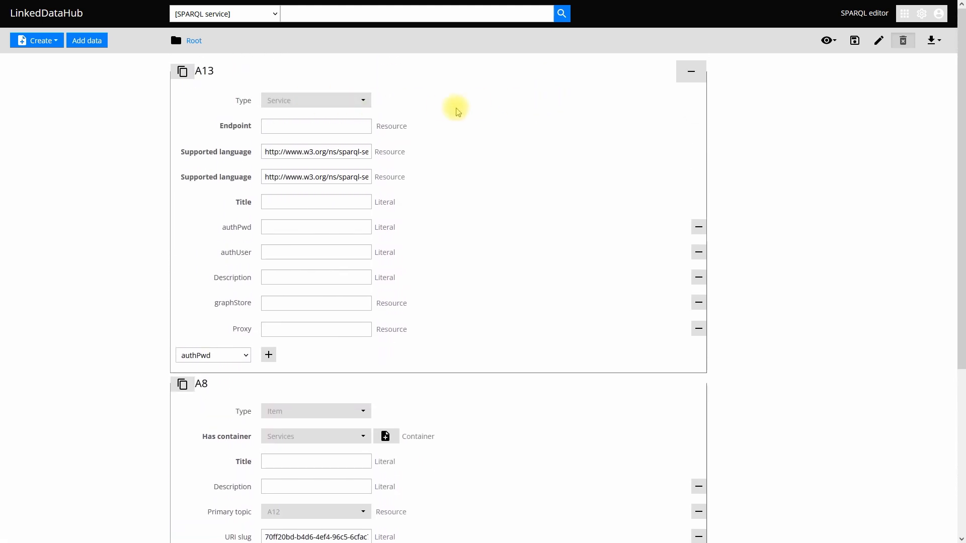
pyautogui.scroll(-2, 459, 131)
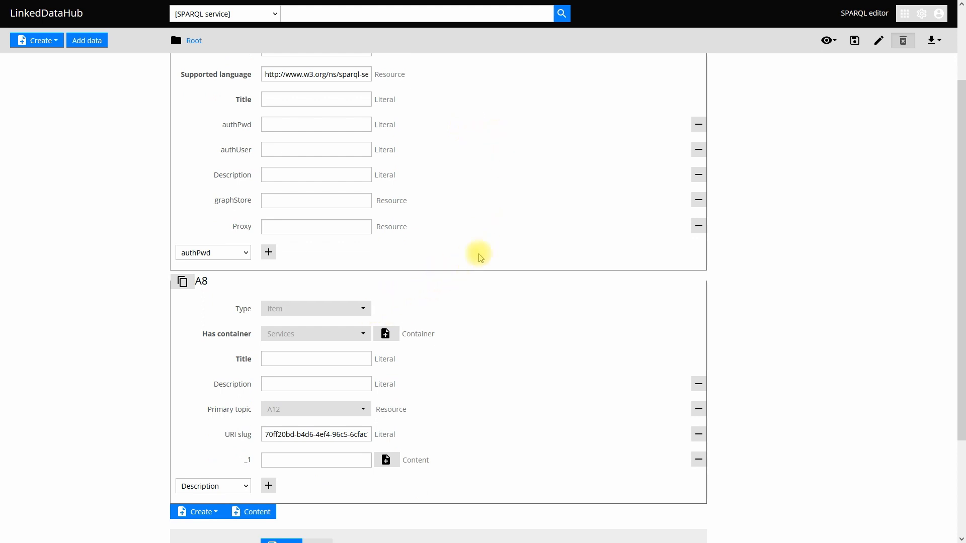
pyautogui.scroll(1, 478, 256)
pyautogui.scroll(1, 479, 258)
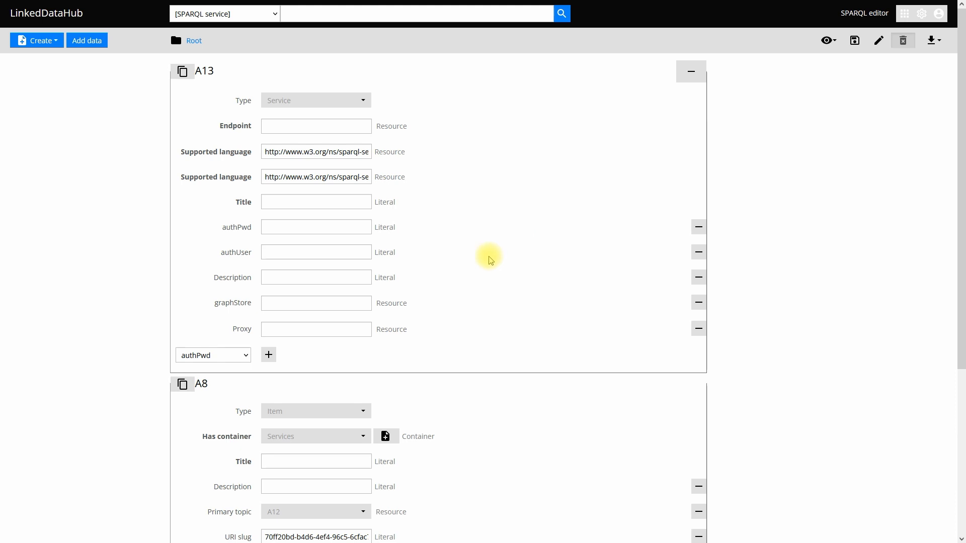
pyautogui.scroll(-1, 496, 236)
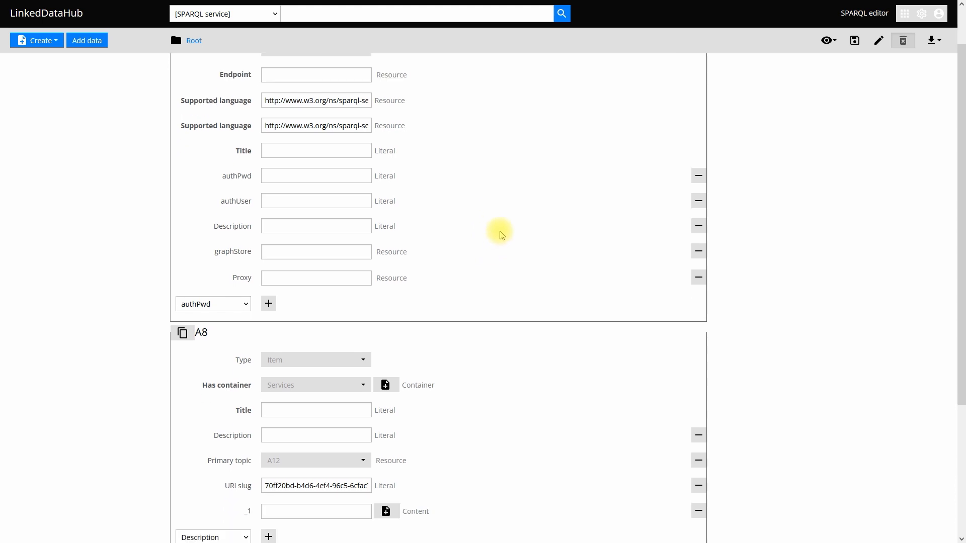
pyautogui.scroll(-1, 502, 234)
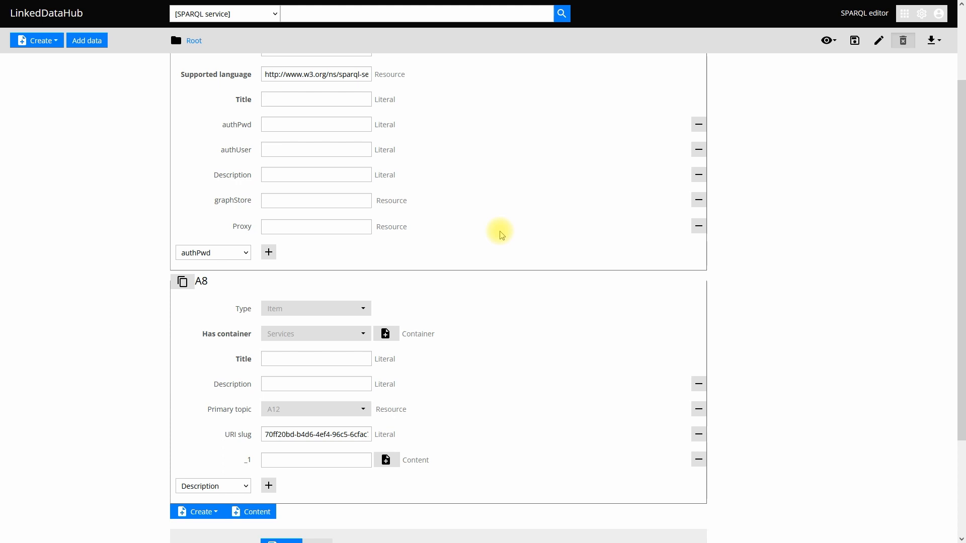
pyautogui.scroll(1, 501, 233)
pyautogui.scroll(1, 498, 231)
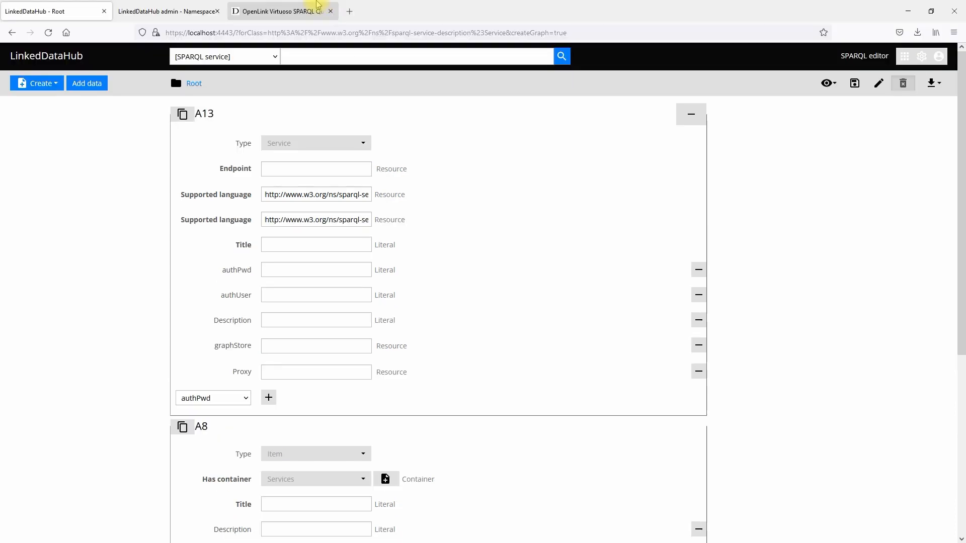
pyautogui.click(312, 6)
pyautogui.click(274, 31)
pyautogui.hotkey('ctrl', 'c')
pyautogui.click(50, 11)
pyautogui.click(280, 127)
pyautogui.hotkey('ctrl', 'v')
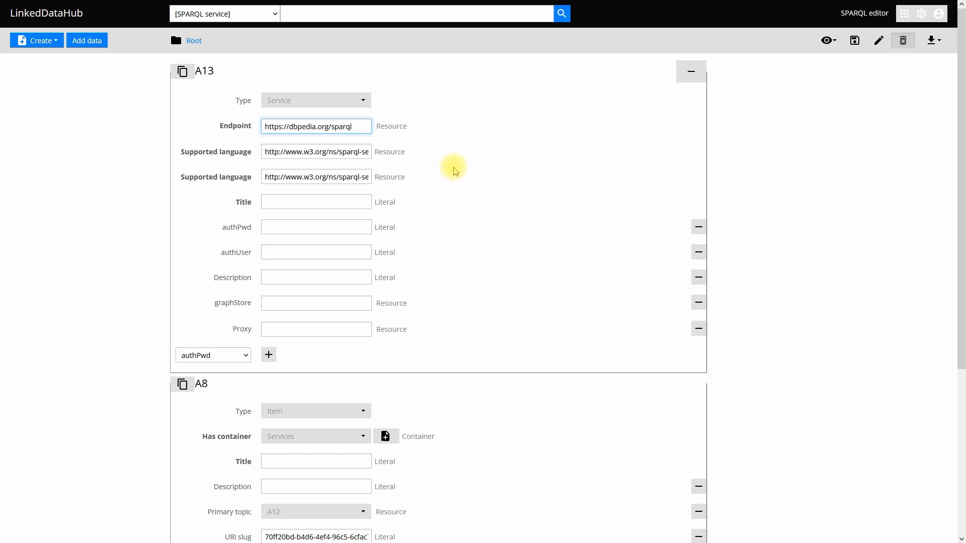
# - Set the service's title to DBpedia
pyautogui.scroll(-2, 470, 169)
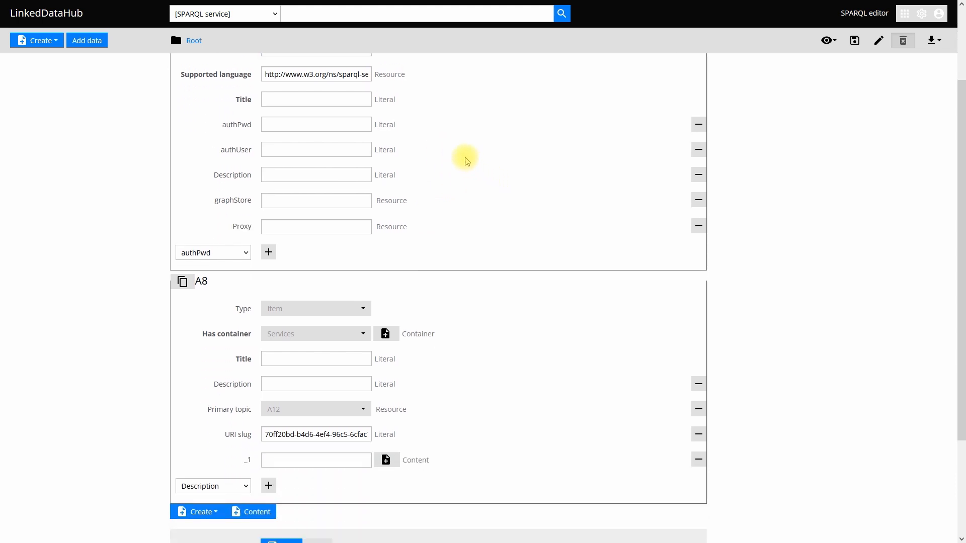
pyautogui.scroll(2, 465, 160)
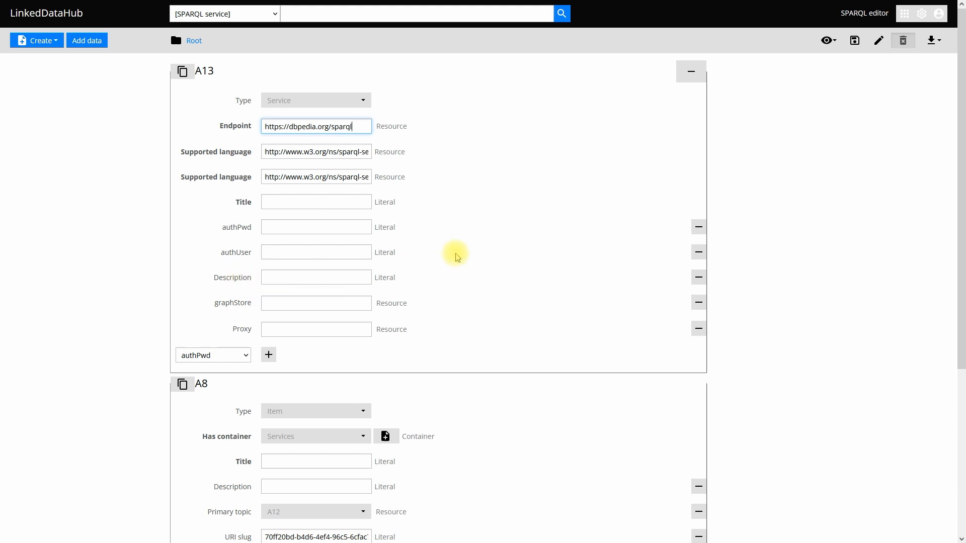
pyautogui.click(346, 202)
pyautogui.hotkey('ctrl', 'v')
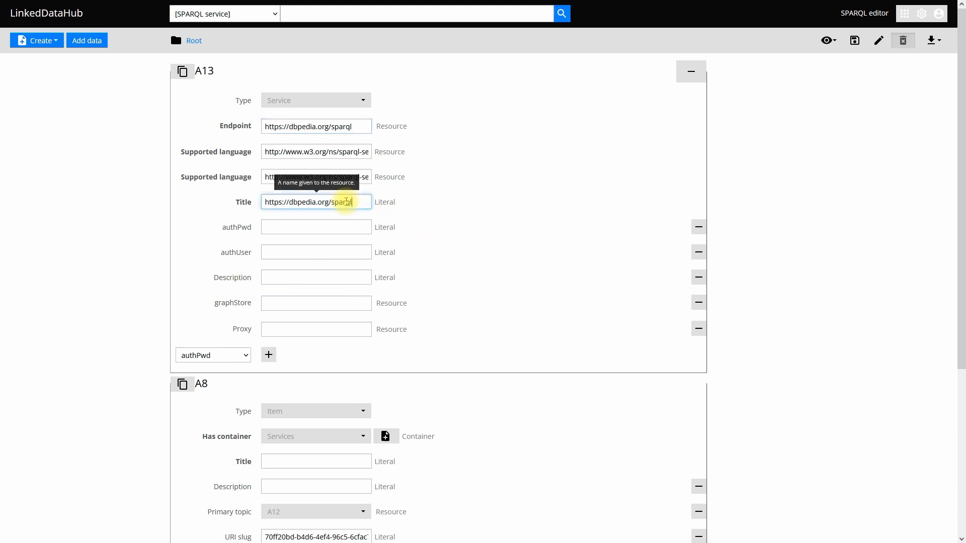
pyautogui.tripleClick(358, 202)
pyautogui.write('DBpedia')
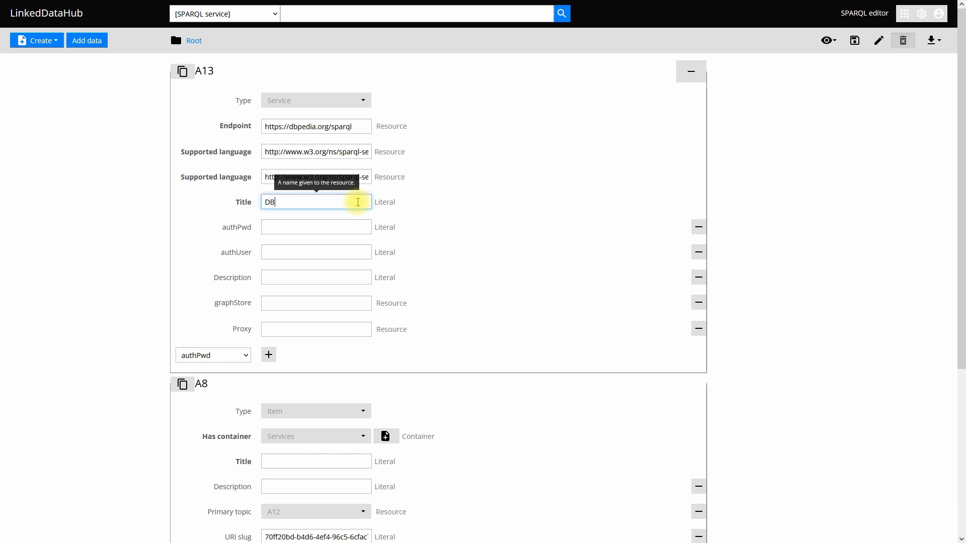
# - Copy the title DBpedia from the service to its accompanying item and save the new service
pyautogui.tripleClick(358, 202)
pyautogui.scroll(-4, 357, 201)
pyautogui.click(323, 255)
pyautogui.hotkey('ctrl', 'v')
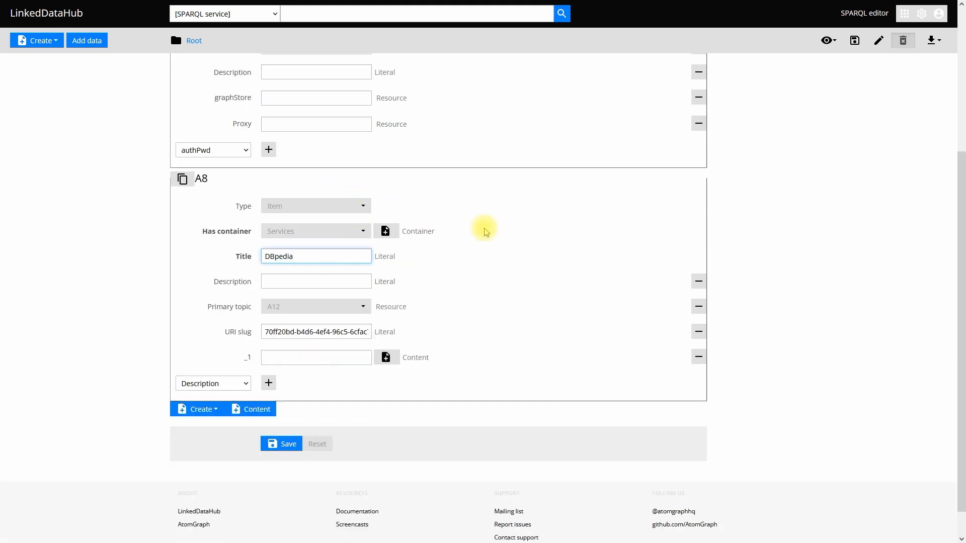
pyautogui.scroll(3, 523, 221)
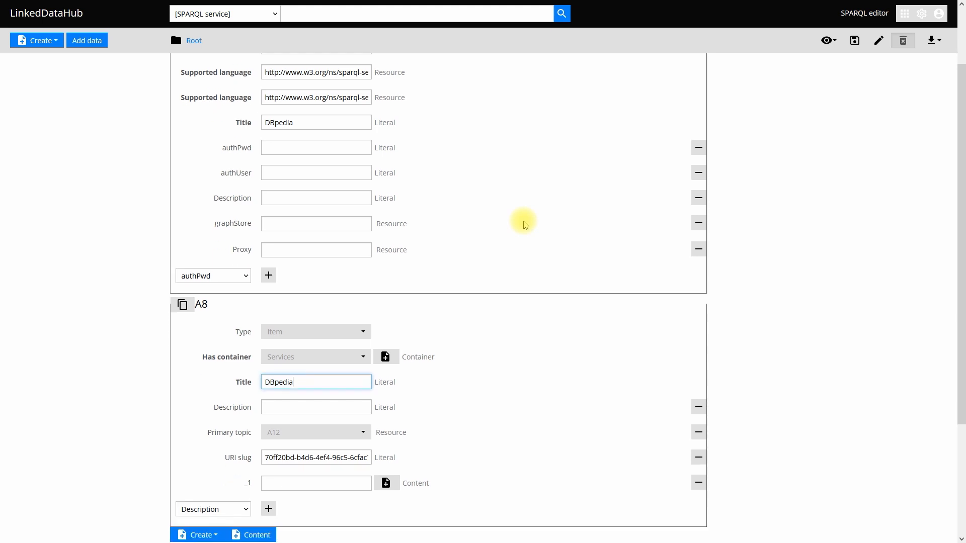
pyautogui.scroll(-2, 523, 221)
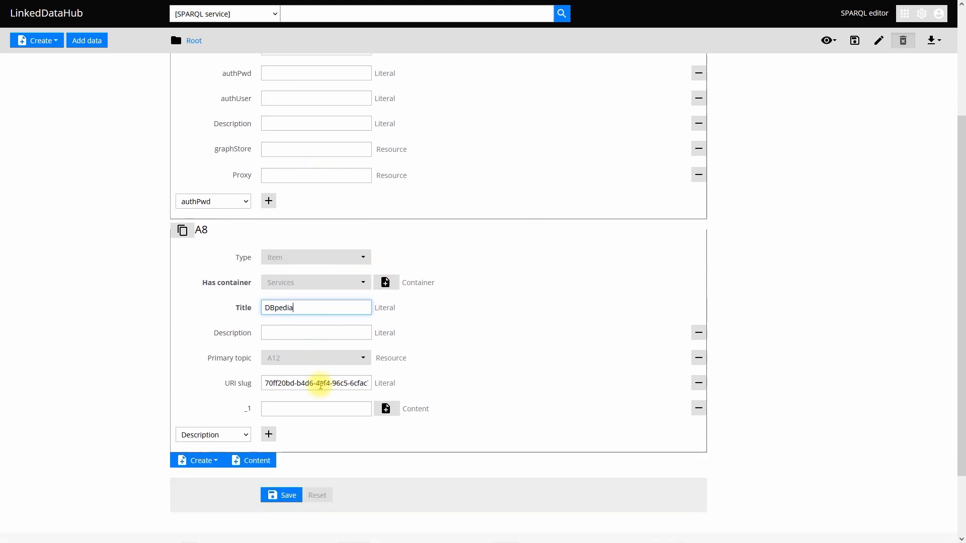
pyautogui.click(289, 497)
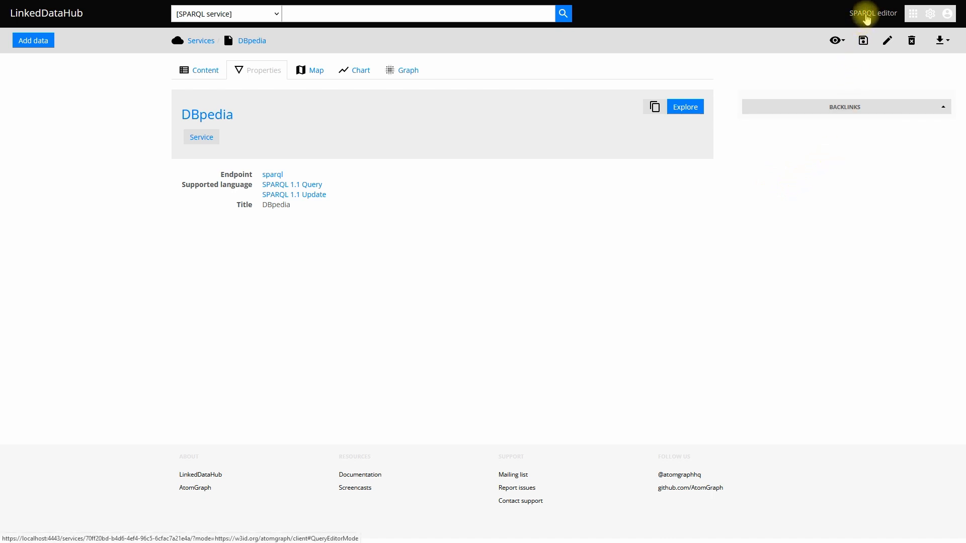
# - Run the default SELECT query in the SPARQL editor against the last listed DBPedia service and look through the result table
pyautogui.click(866, 17)
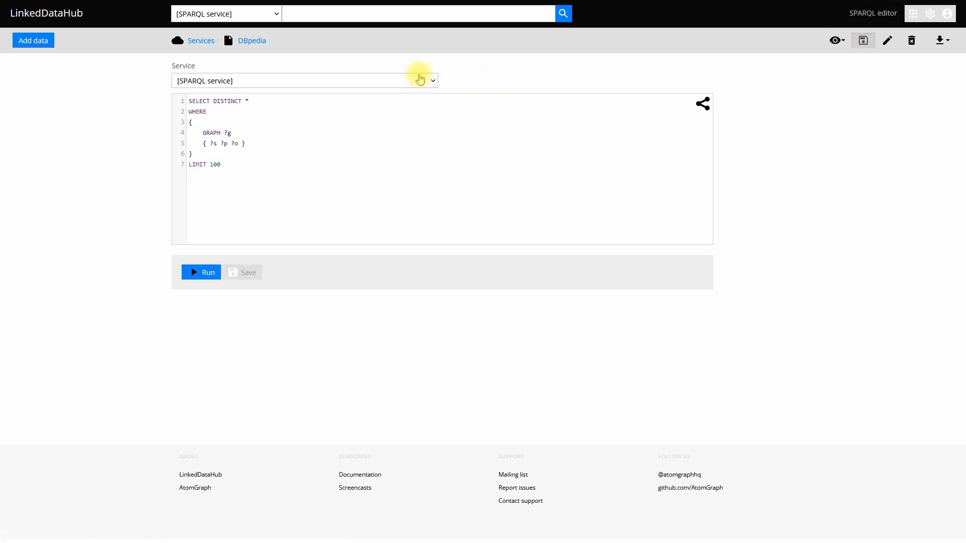
pyautogui.click(418, 80)
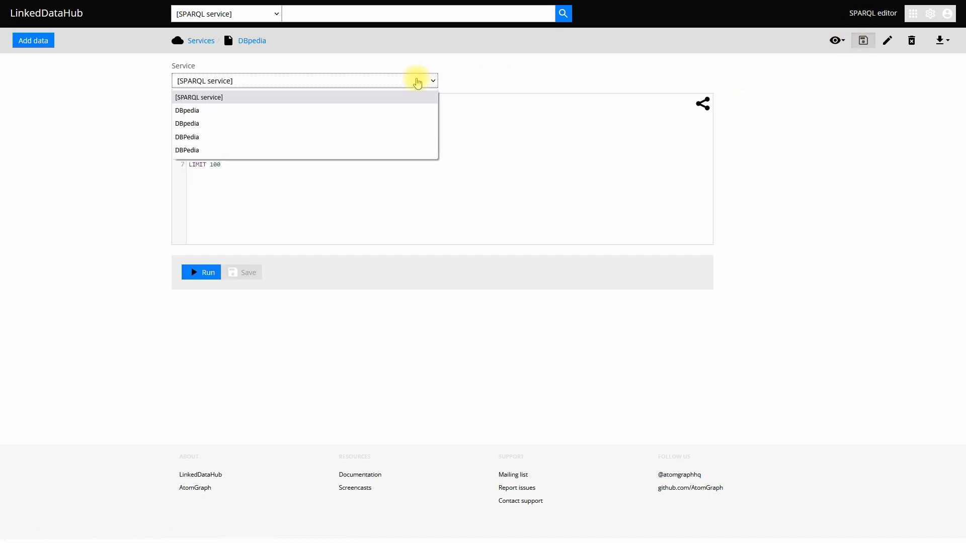
pyautogui.click(288, 152)
pyautogui.click(201, 274)
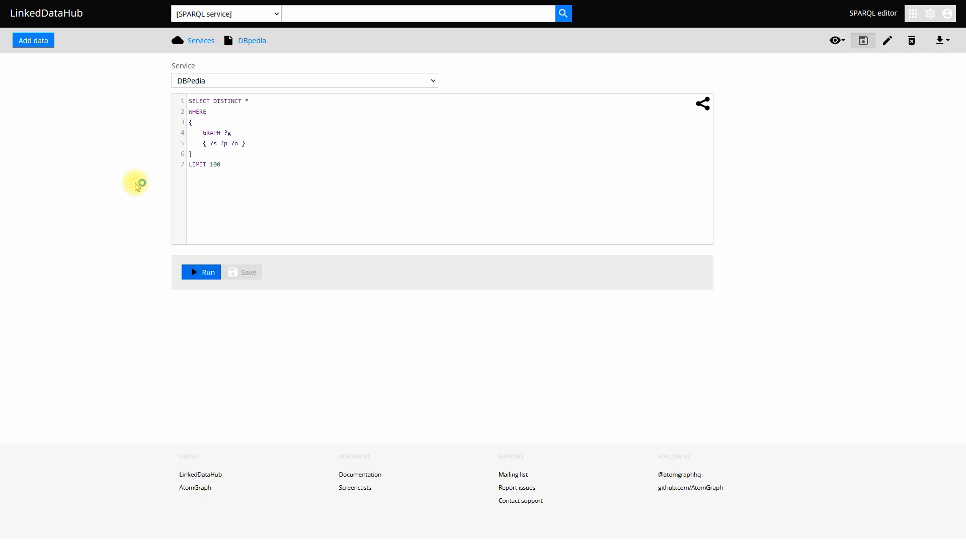
pyautogui.scroll(-6, 457, 291)
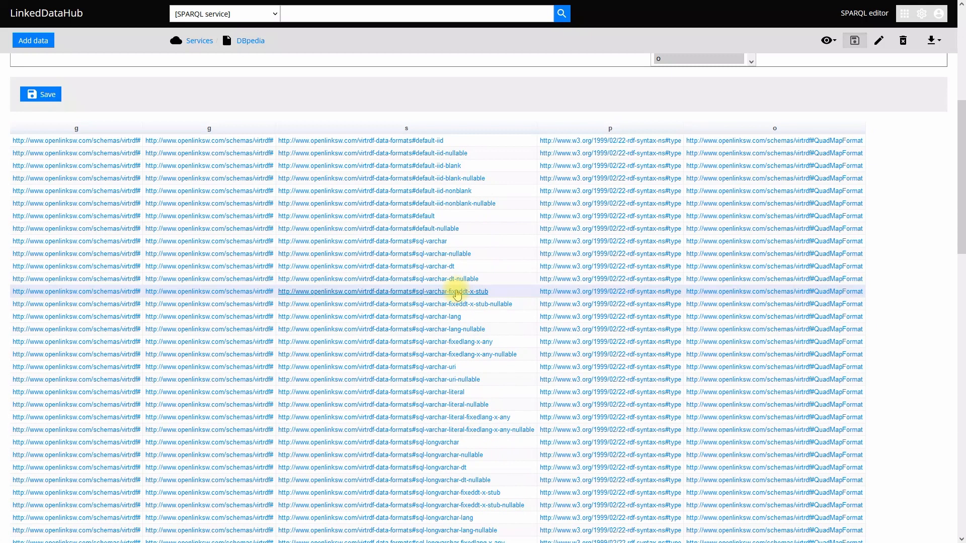
pyautogui.scroll(2, 457, 292)
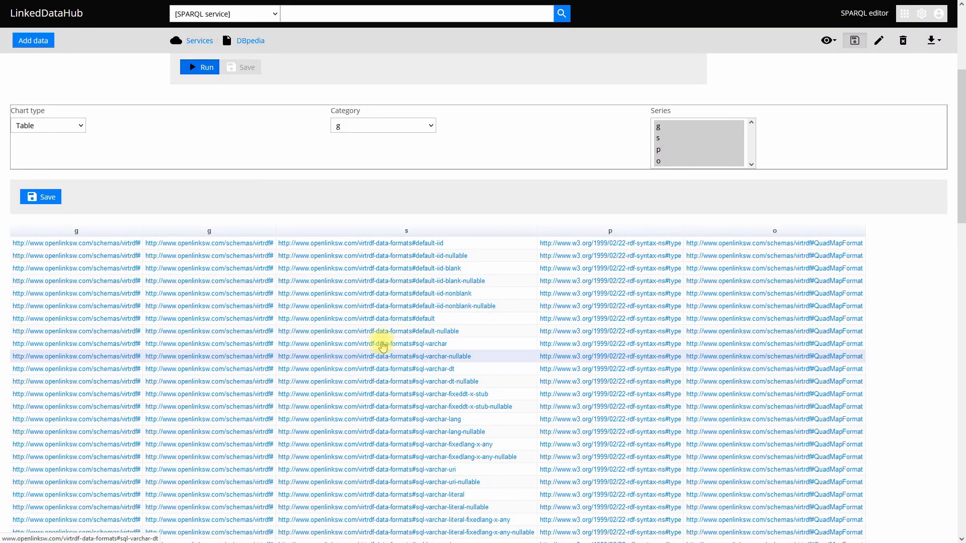
pyautogui.scroll(-1, 506, 196)
pyautogui.scroll(4, 505, 197)
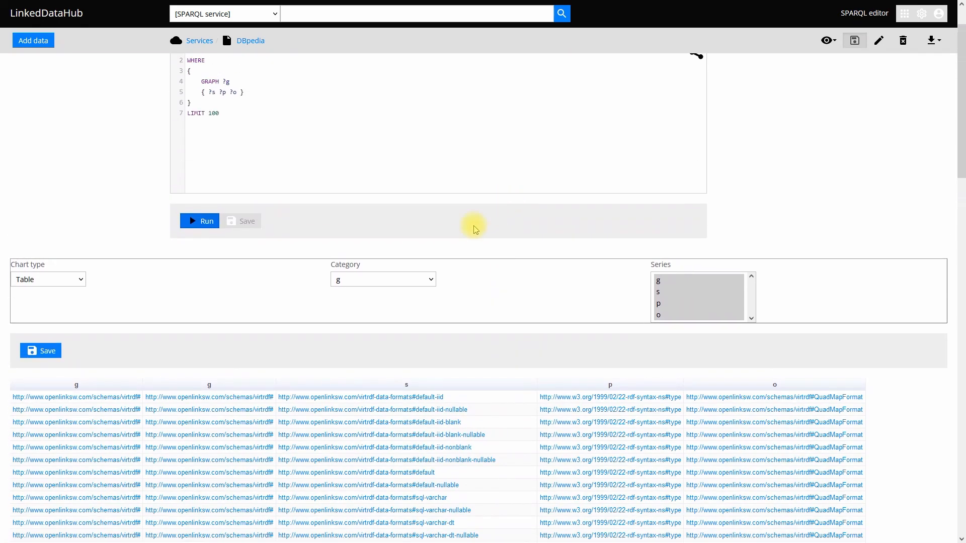
pyautogui.scroll(1, 474, 229)
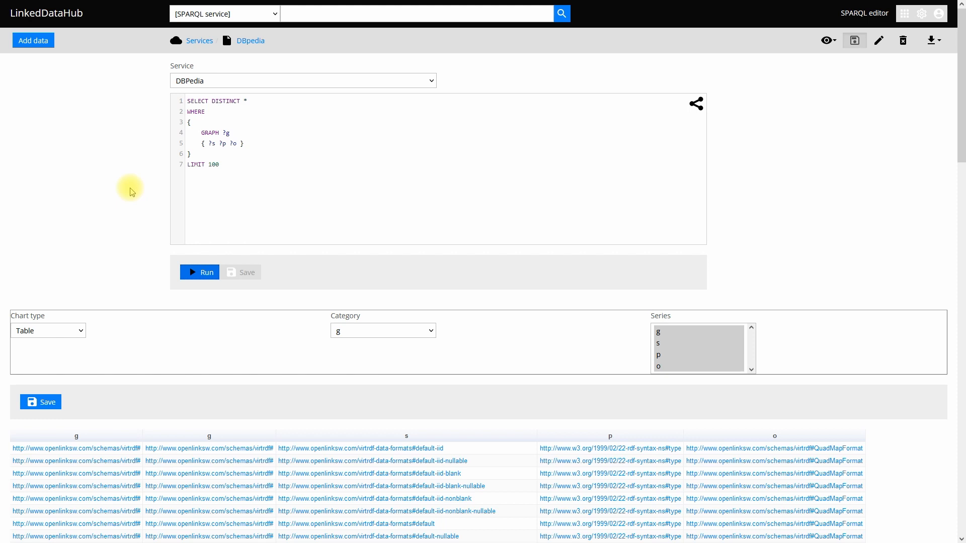
# - Open the Concepts container under Root from the document tree
pyautogui.moveTo(3, 82)
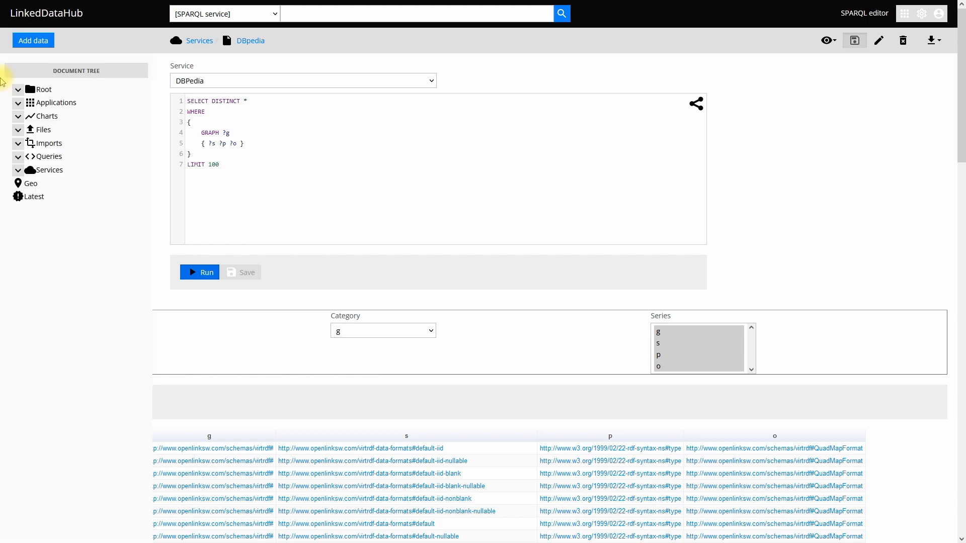
pyautogui.click(38, 90)
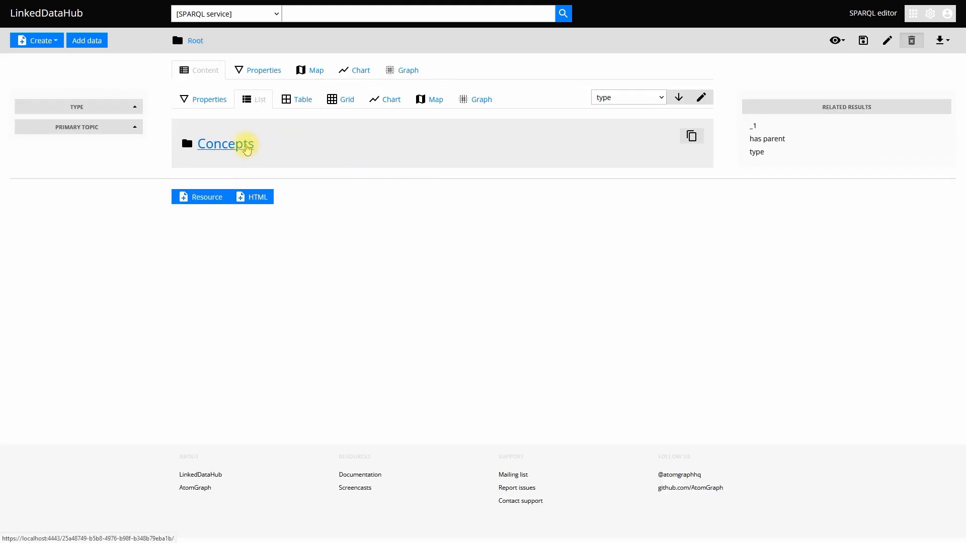
pyautogui.click(246, 149)
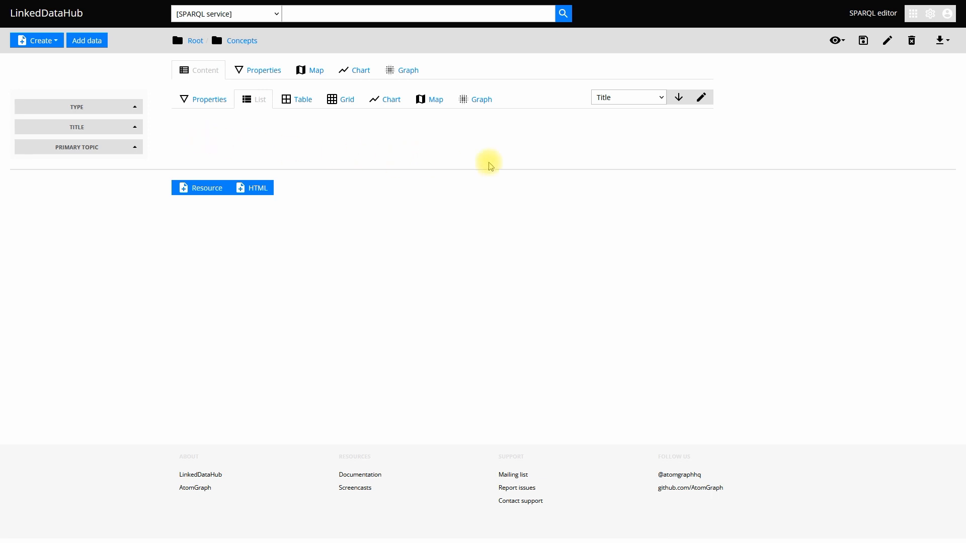
# - Open the Administration application for this data space
pyautogui.click(931, 14)
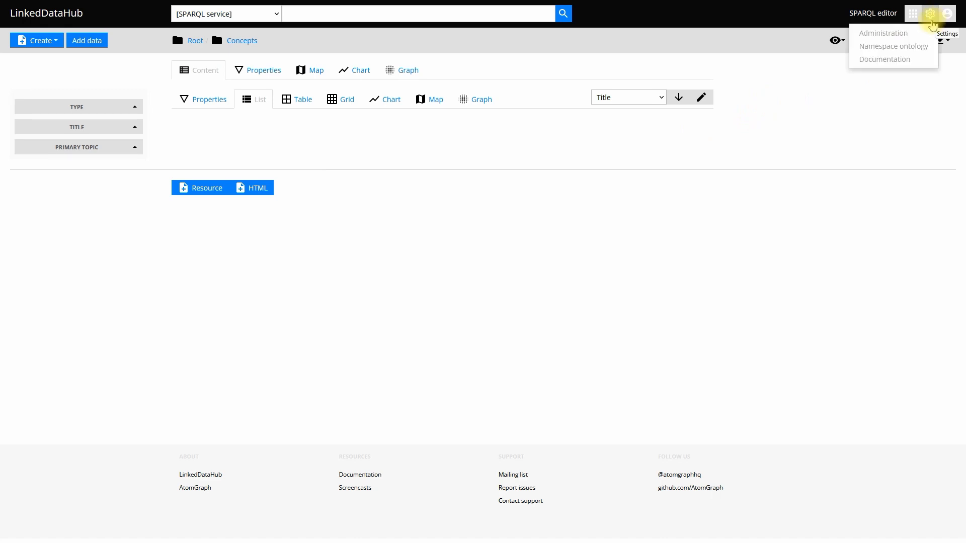
pyautogui.click(913, 34)
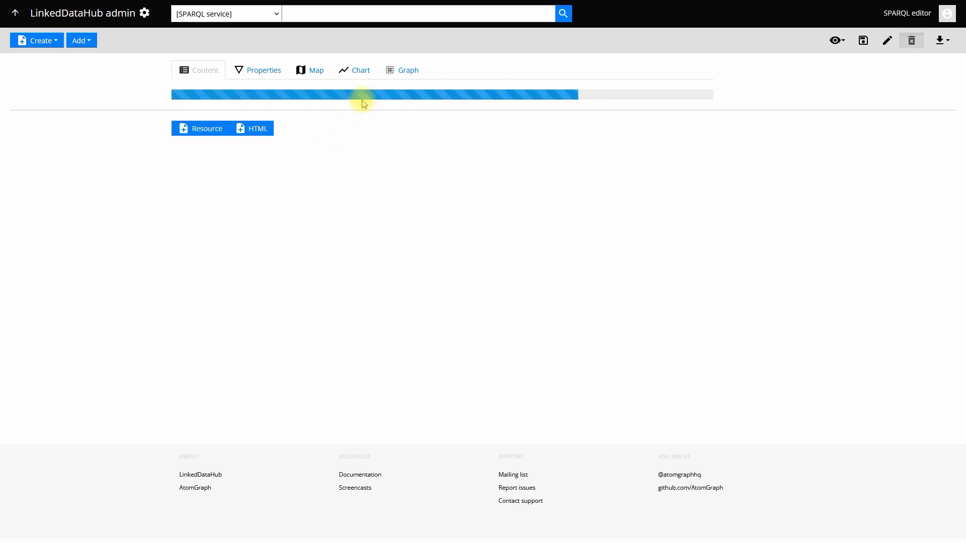
# - Open the SKOS ontology from the Ontologies container under Model in the administration application
pyautogui.click(213, 218)
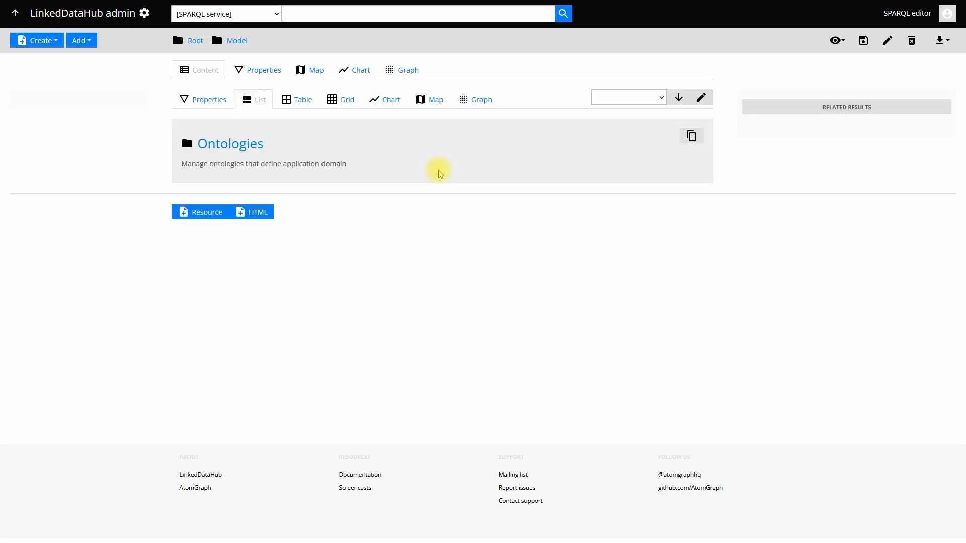
pyautogui.click(240, 144)
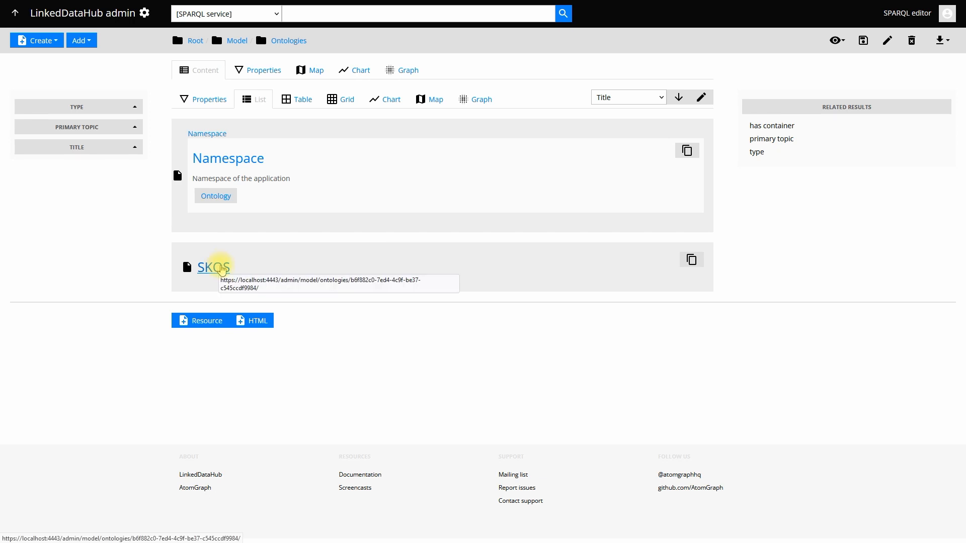
pyautogui.click(221, 268)
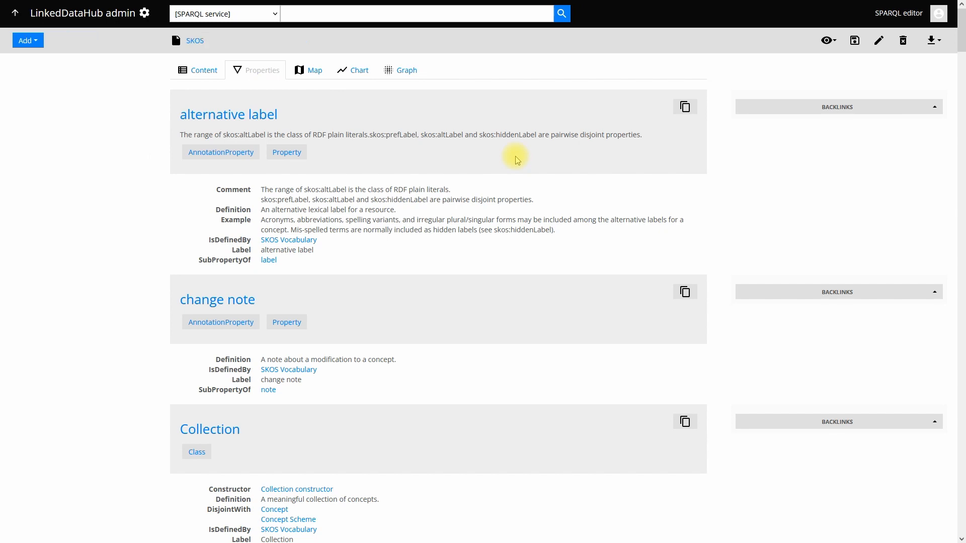
# - Examine the Concept class in the SKOS ontology and the CONSTRUCT query of its Concept constructor
pyautogui.scroll(-6, 520, 153)
pyautogui.scroll(-5, 523, 146)
pyautogui.scroll(2, 479, 140)
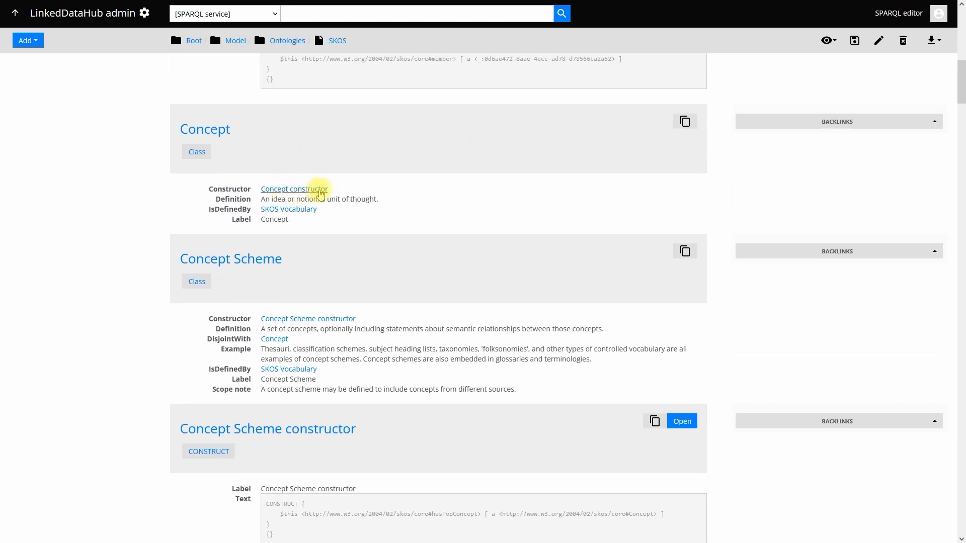
pyautogui.click(308, 189)
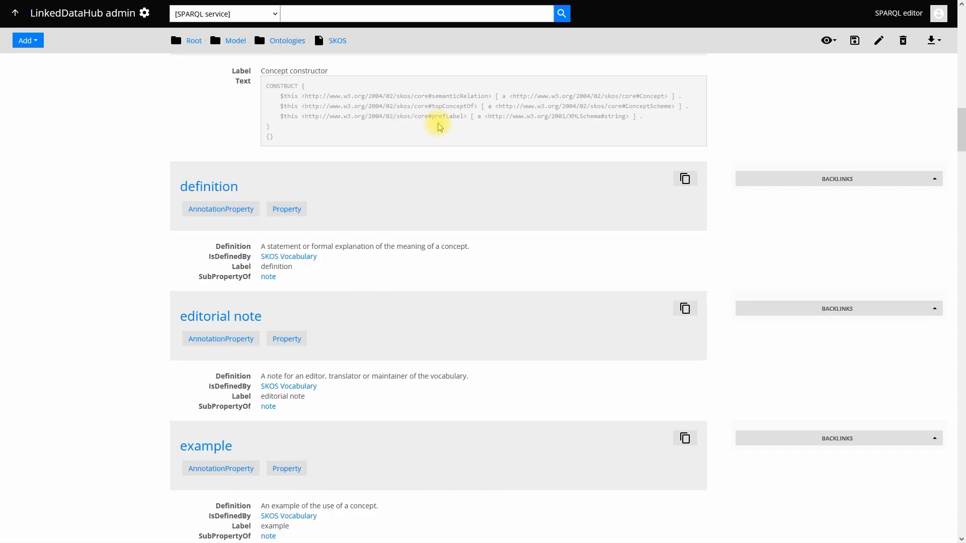
pyautogui.scroll(2, 437, 126)
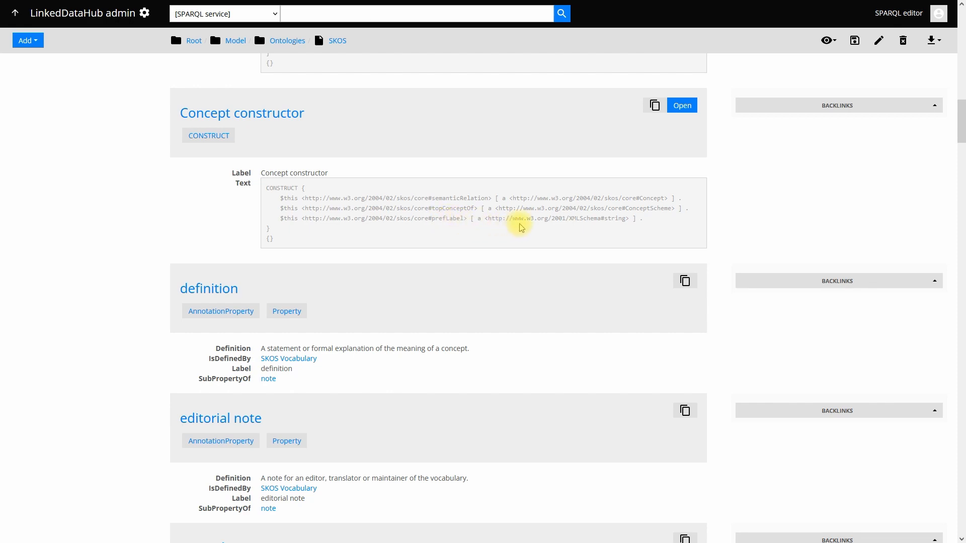
# - Return to the Ontologies container and open the Namespace ontology to examine its imports
pyautogui.scroll(10, 520, 228)
pyautogui.click(296, 44)
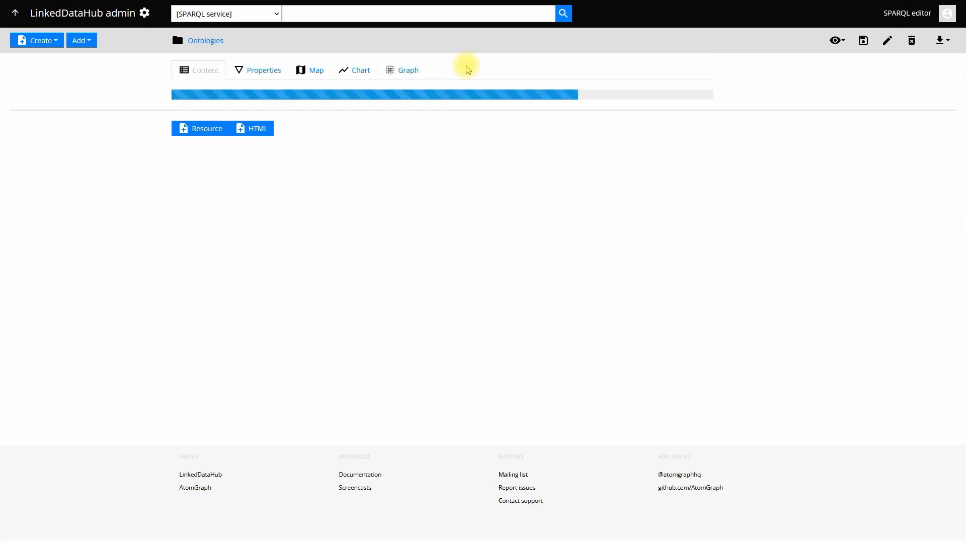
pyautogui.click(373, 134)
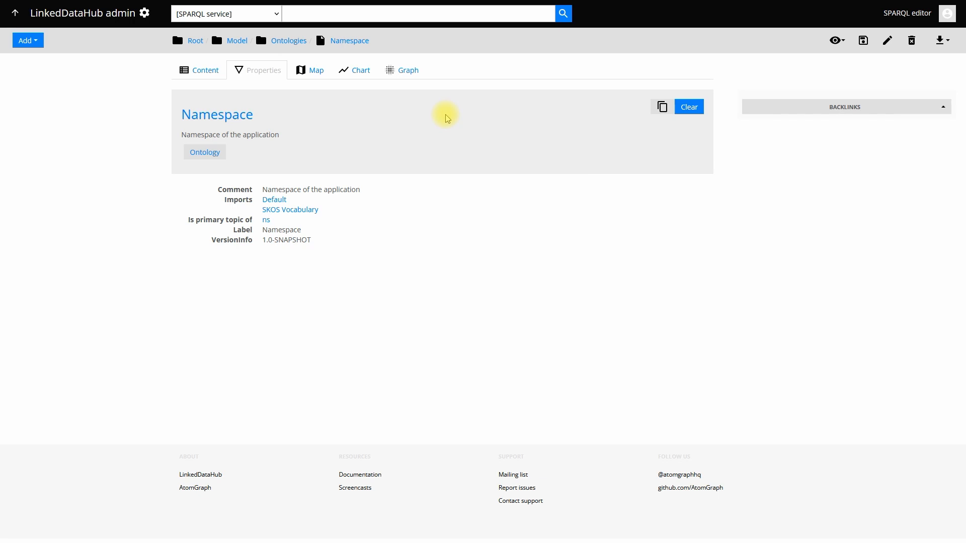
# - Switch back to the Concepts container in the end-user application and start creating a new instance there
pyautogui.moveTo(345, 5)
pyautogui.click(84, 11)
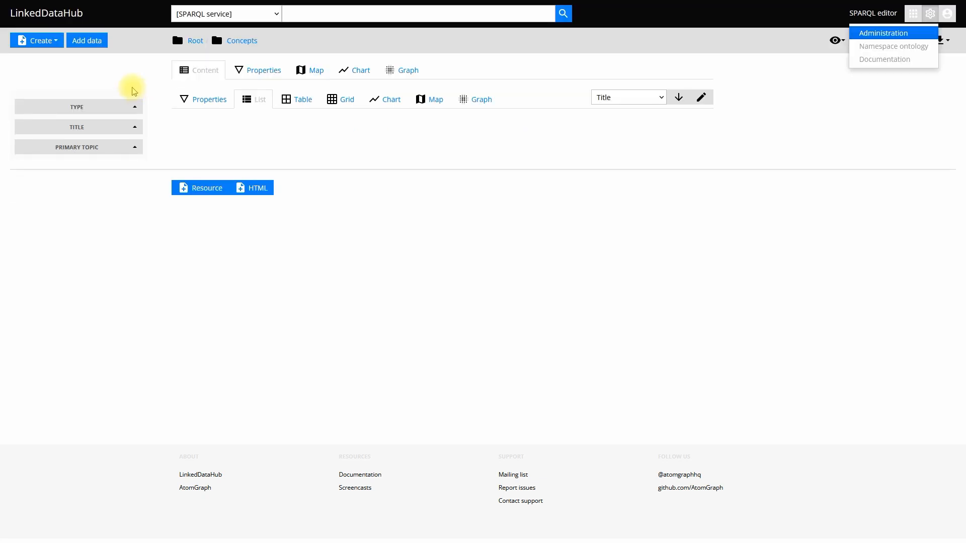
pyautogui.click(106, 78)
pyautogui.click(59, 44)
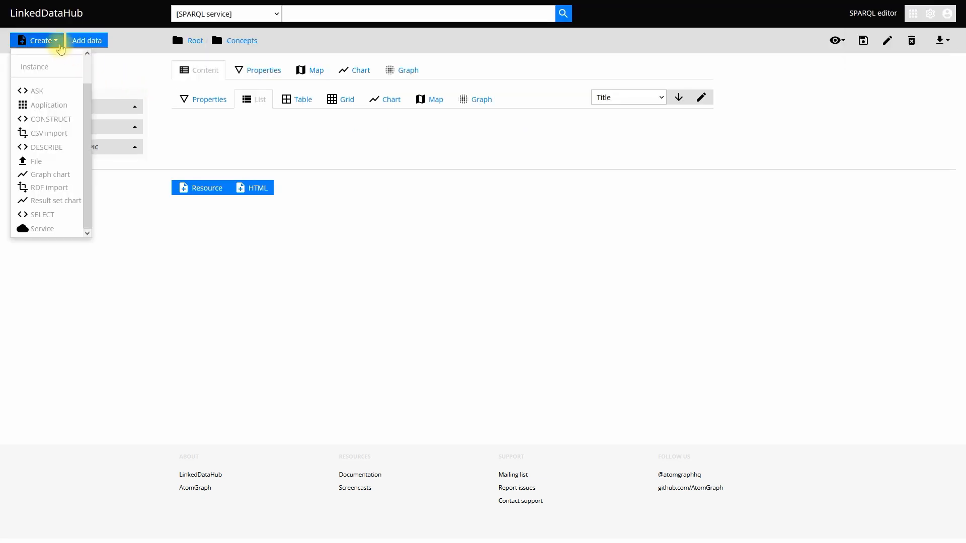
pyautogui.scroll(1, 58, 60)
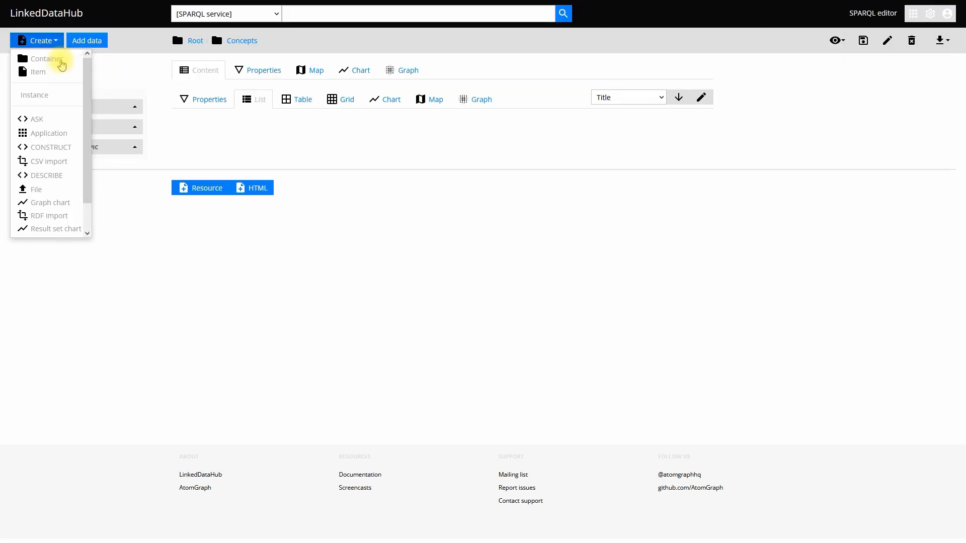
pyautogui.click(47, 95)
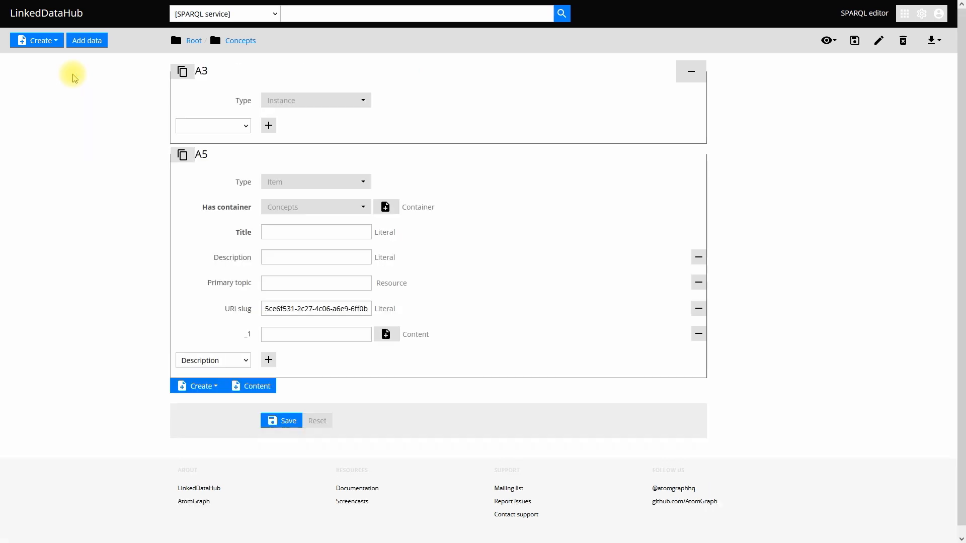
# - Set the new instance's type to the SKOS class Concept
pyautogui.click(319, 109)
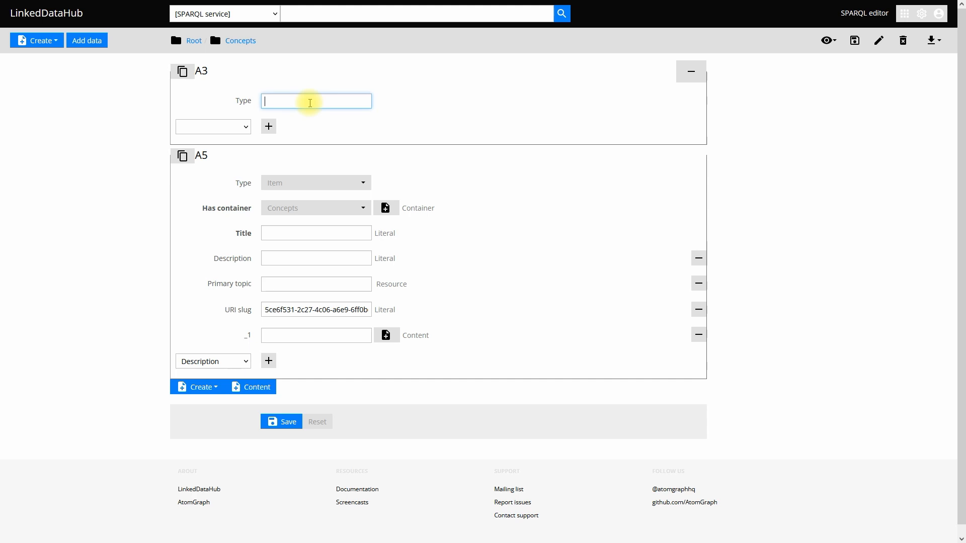
pyautogui.write('conc')
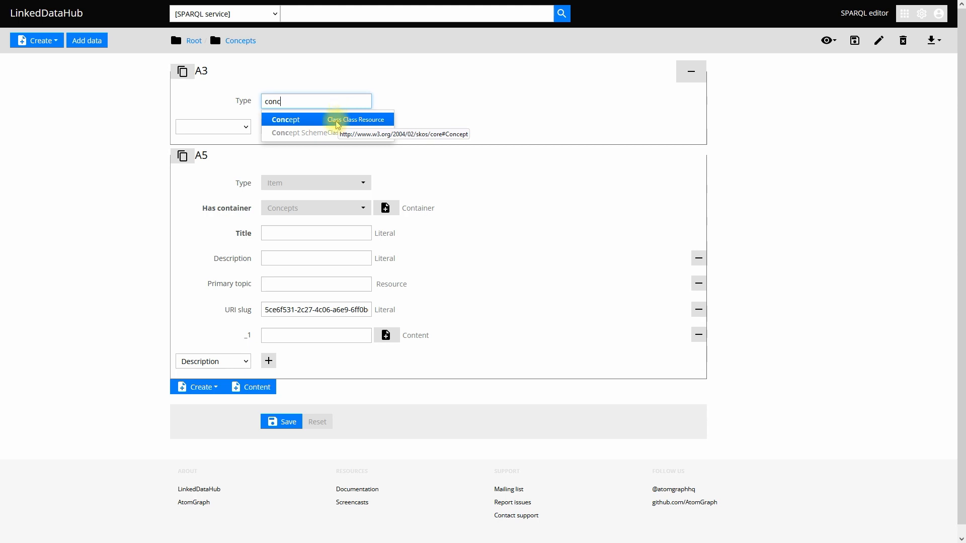
pyautogui.click(352, 124)
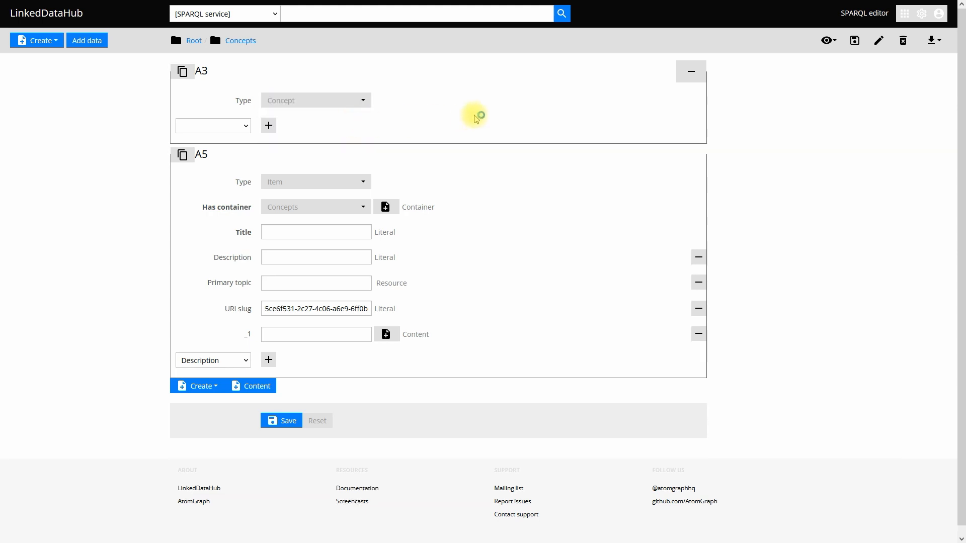
pyautogui.scroll(-1, 492, 113)
pyautogui.scroll(1, 492, 114)
pyautogui.click(245, 135)
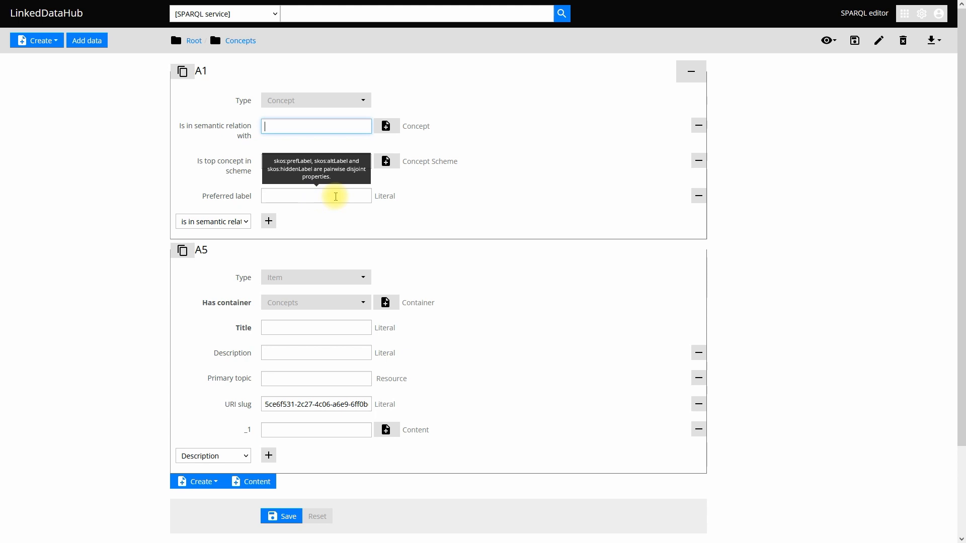
# - Enter Copenhagen as the concept's preferred label and copy that text
pyautogui.click(274, 196)
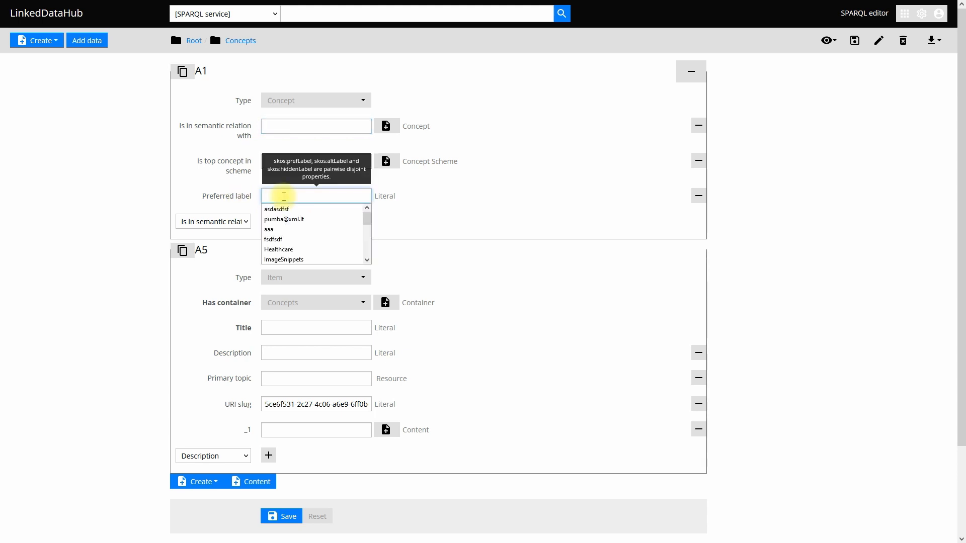
pyautogui.click(433, 205)
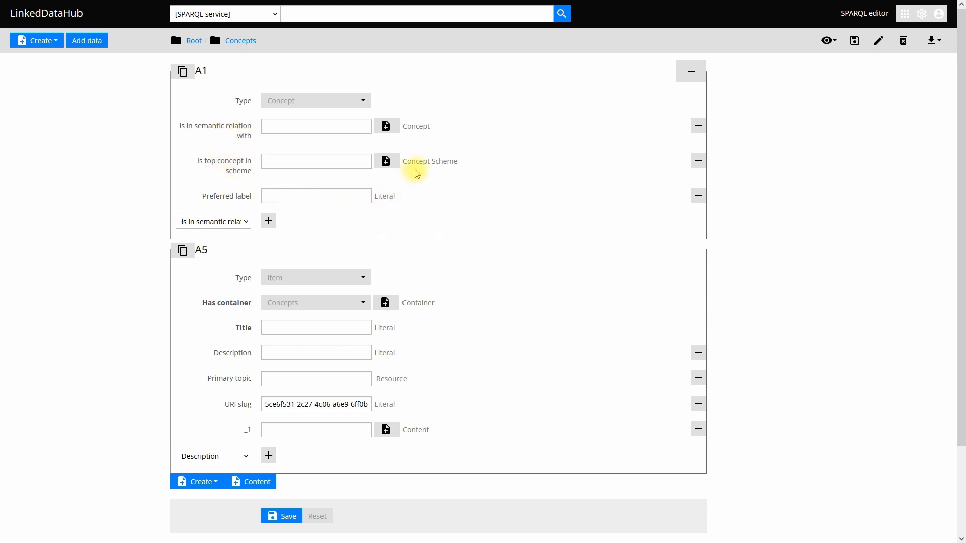
pyautogui.click(310, 196)
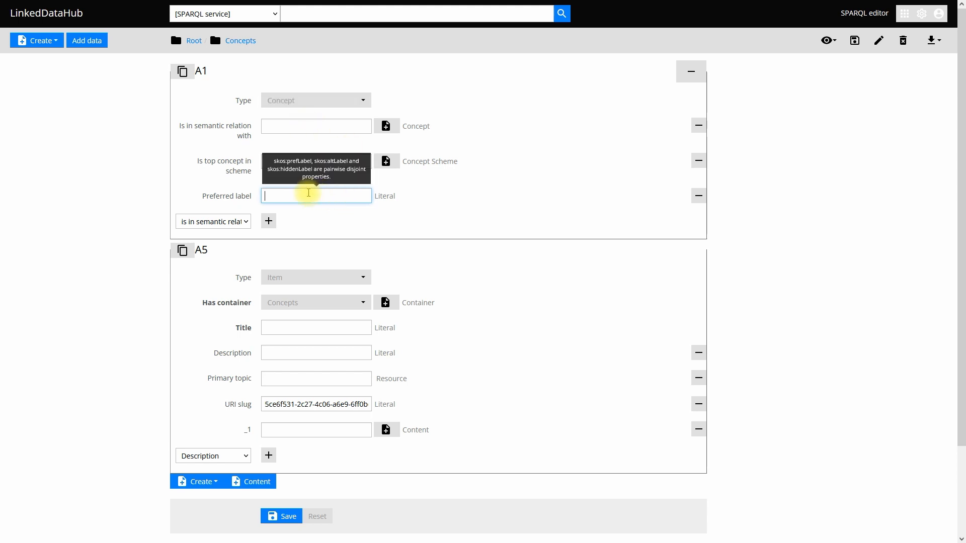
pyautogui.write('Copenhagen')
pyautogui.doubleClick(309, 195)
pyautogui.hotkey('ctrl', 'c')
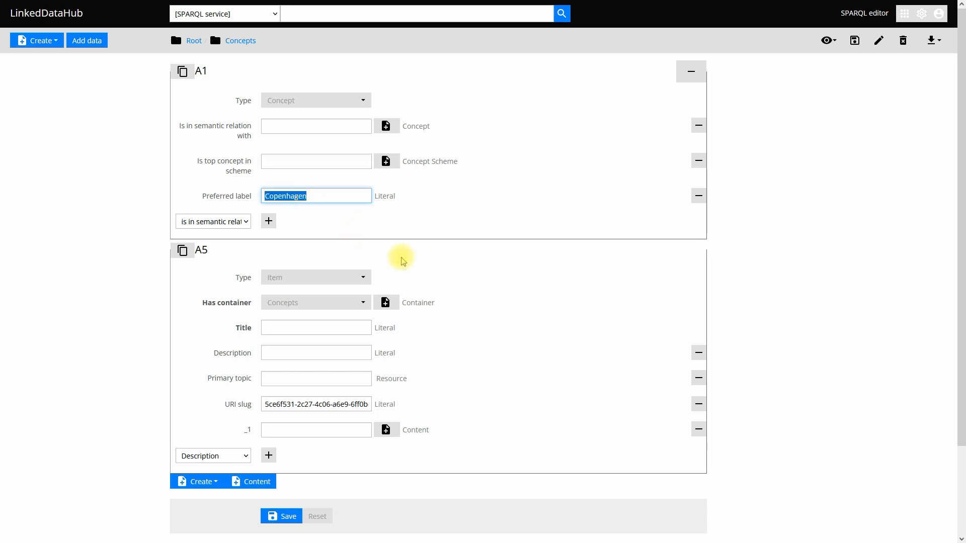
# - Paste Copenhagen as the title of the accompanying item and save the new concept
pyautogui.click(355, 327)
pyautogui.hotkey('ctrl', 'v')
pyautogui.scroll(-2, 496, 266)
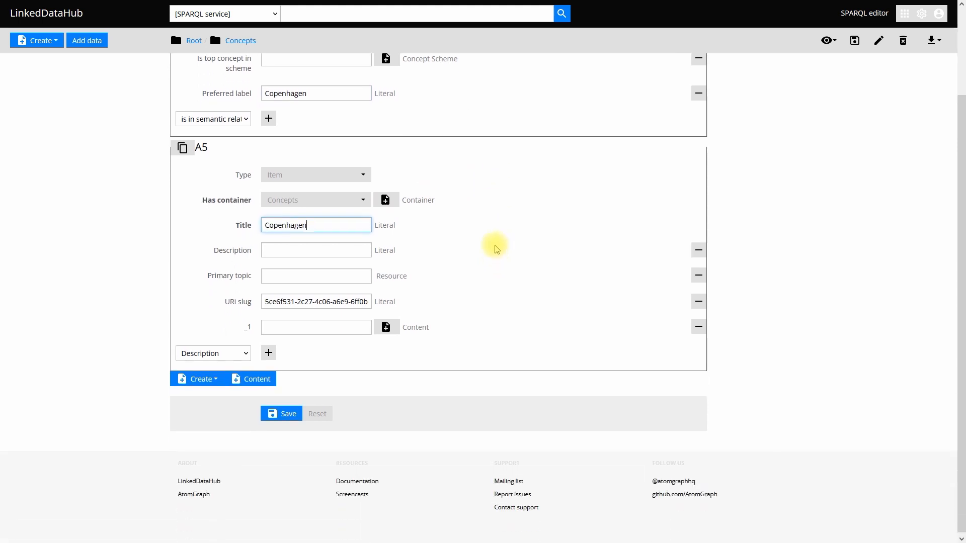
pyautogui.click(281, 416)
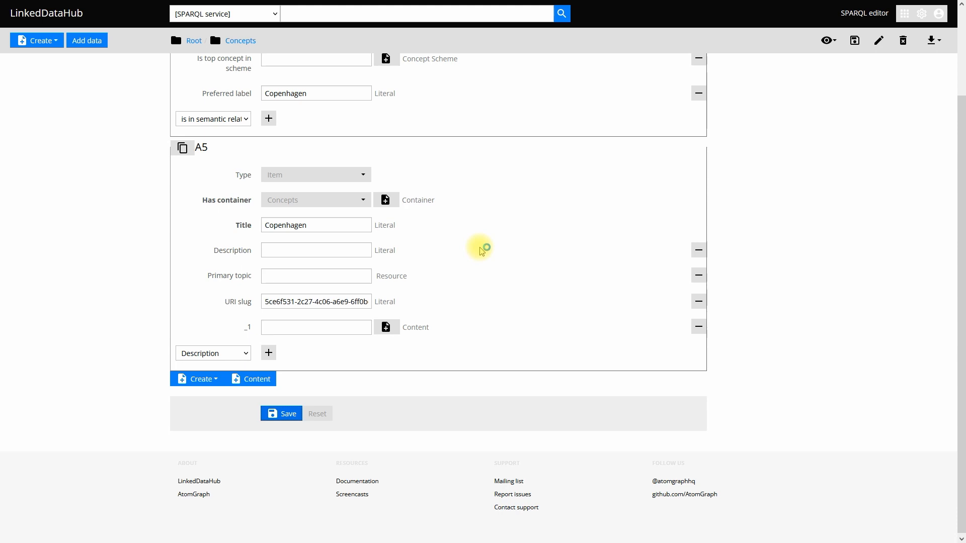